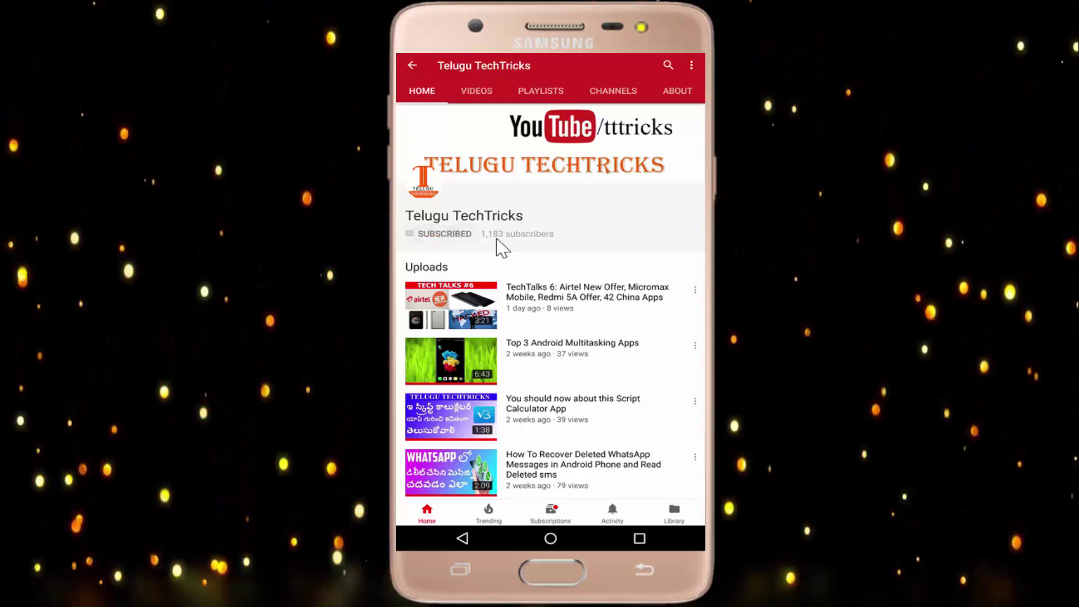
# Step: Set the Telugu TechTricks channel bell to All notifications
pyautogui.click(571, 235)
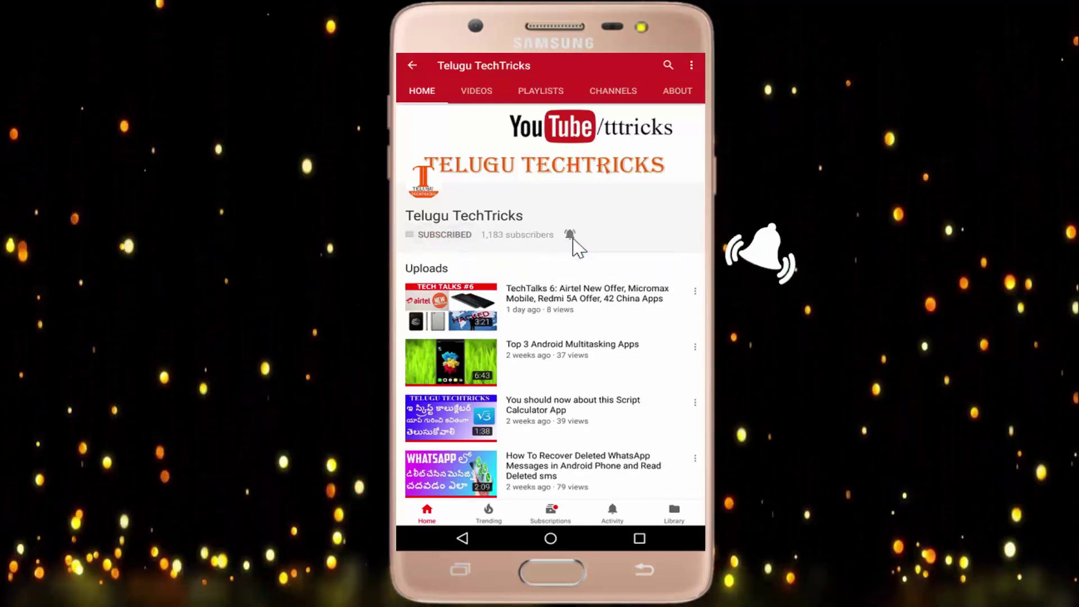
pyautogui.click(571, 235)
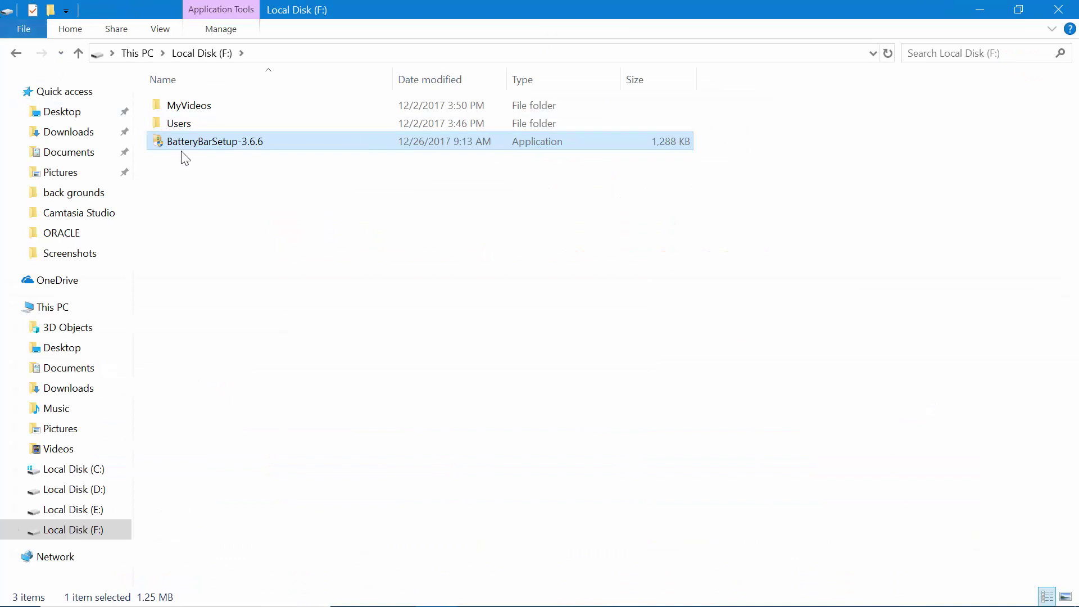
pyautogui.moveTo(223, 147)
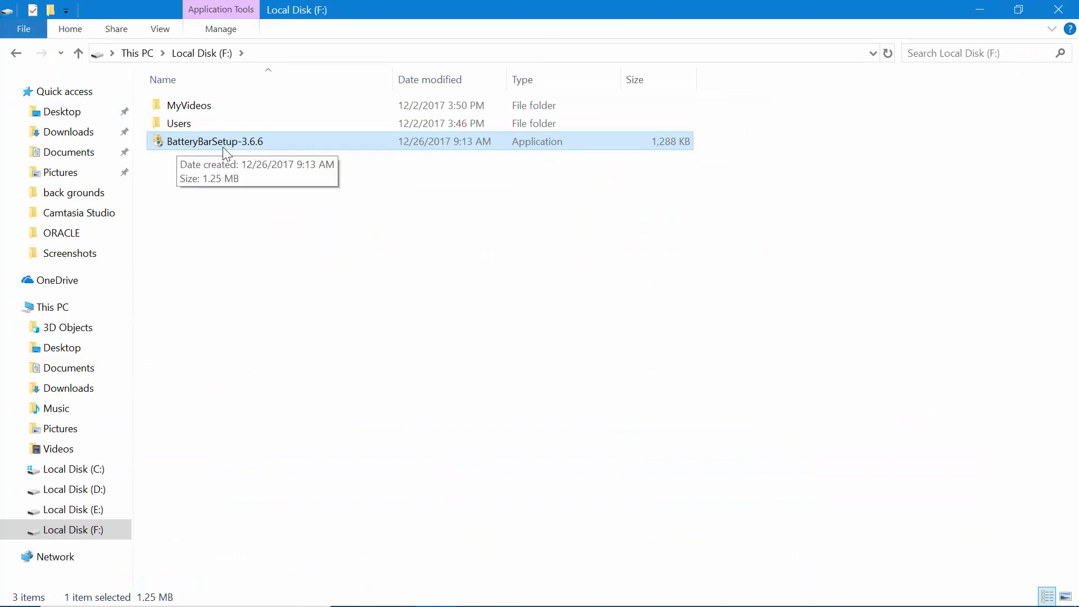
# Step: Run BatteryBarSetup-3.6.6, skip the welcome page and accept the license agreement
pyautogui.doubleClick(200, 146)
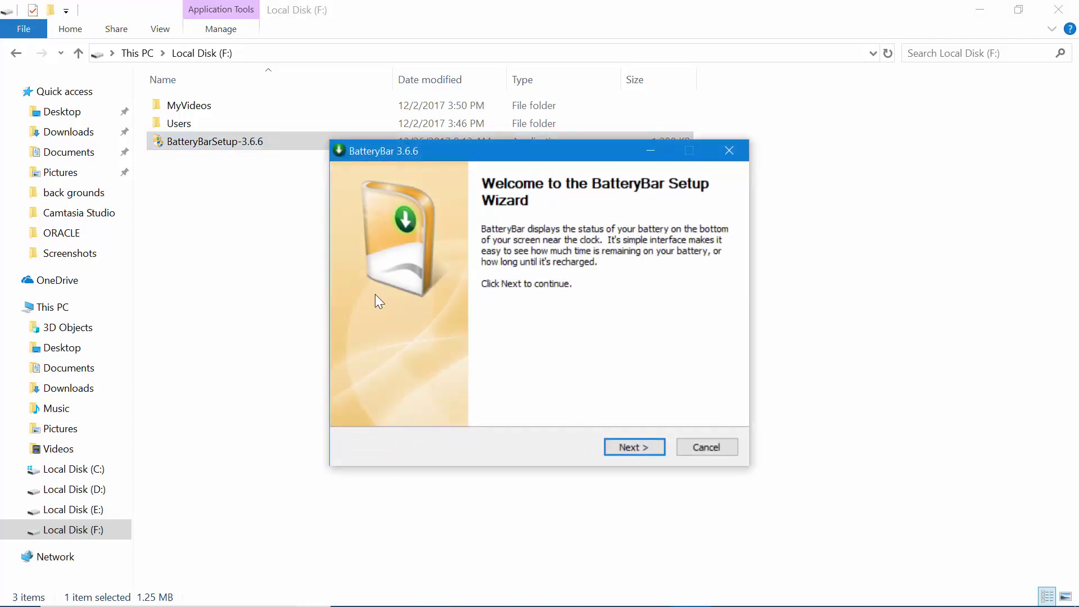
pyautogui.press('Return')
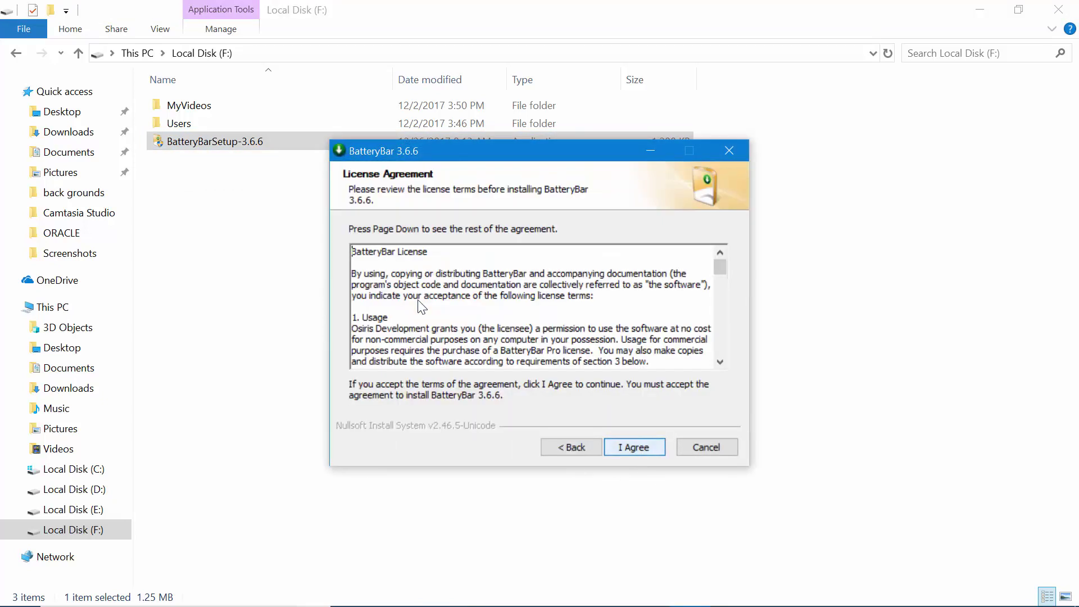
pyautogui.press('Return')
pyautogui.press('Return')
pyautogui.press('Return')
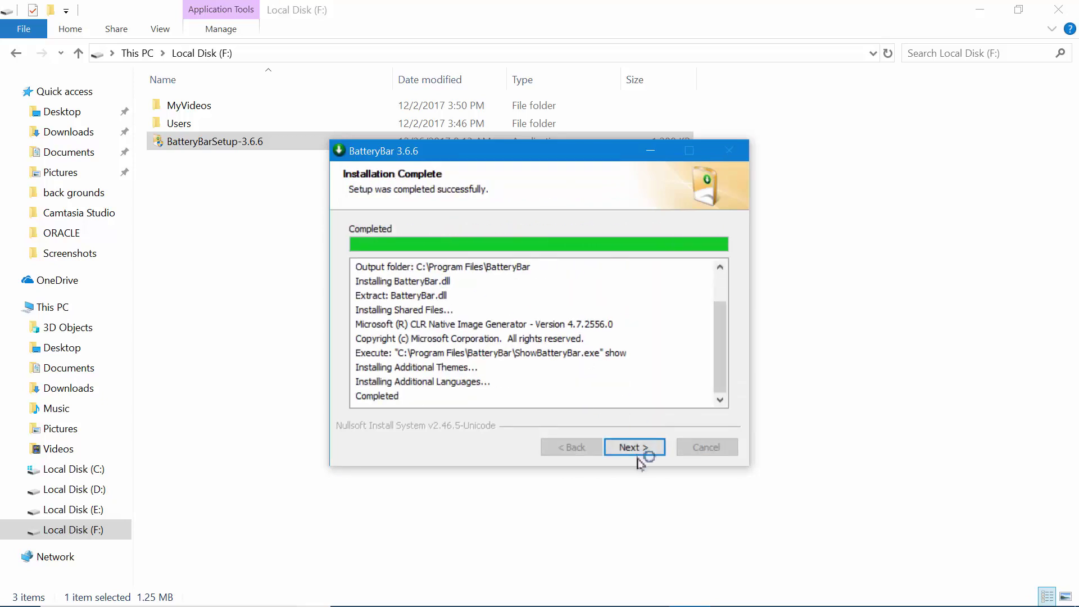
# Step: Choose 'I want to manually reboot later' after installation and finish the wizard
pyautogui.click(634, 447)
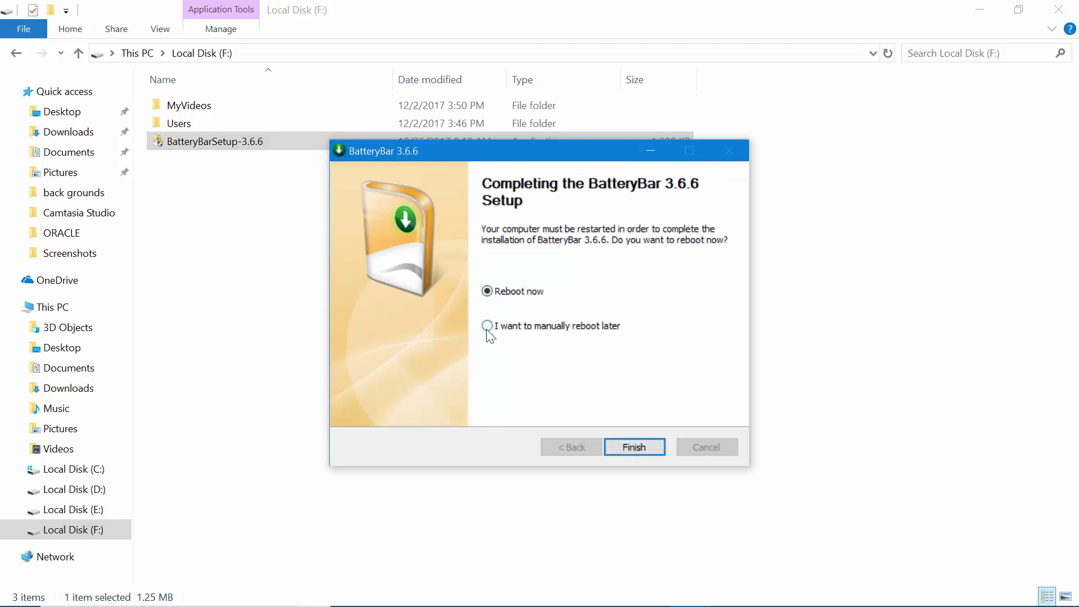
pyautogui.click(487, 327)
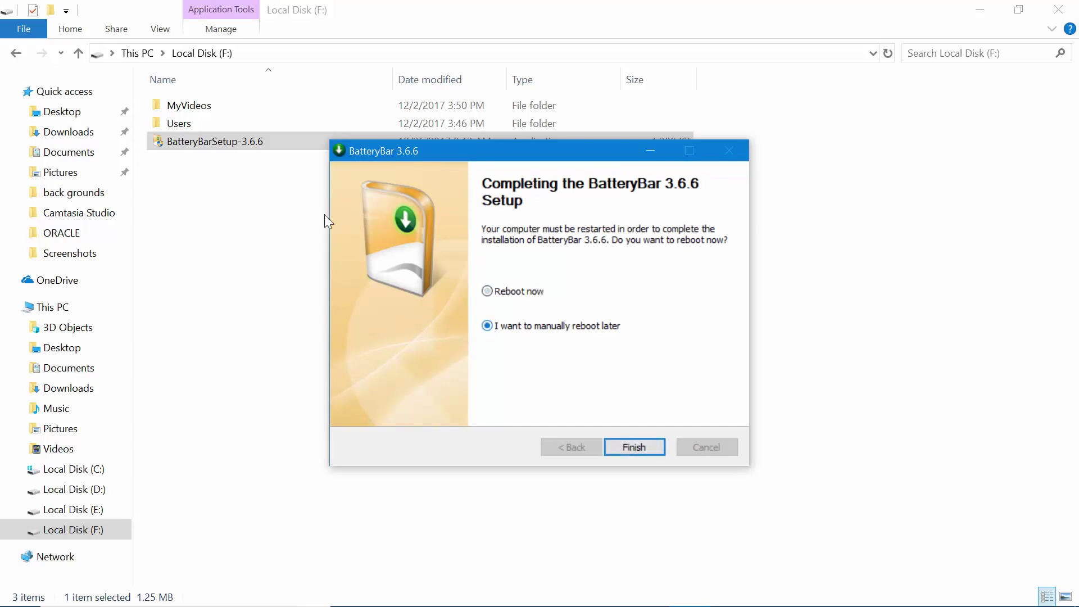
pyautogui.click(633, 447)
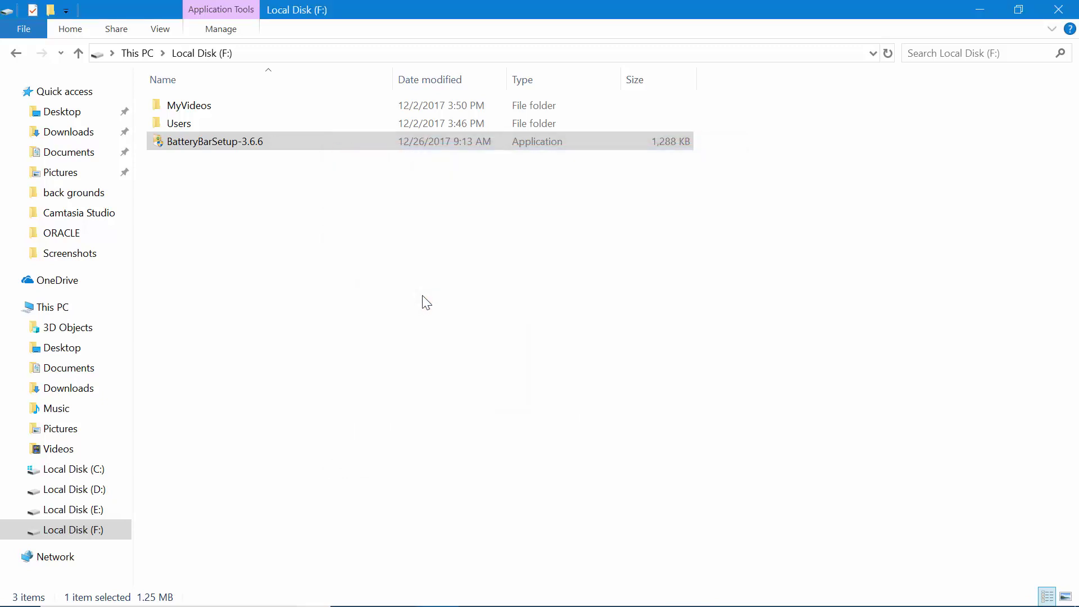